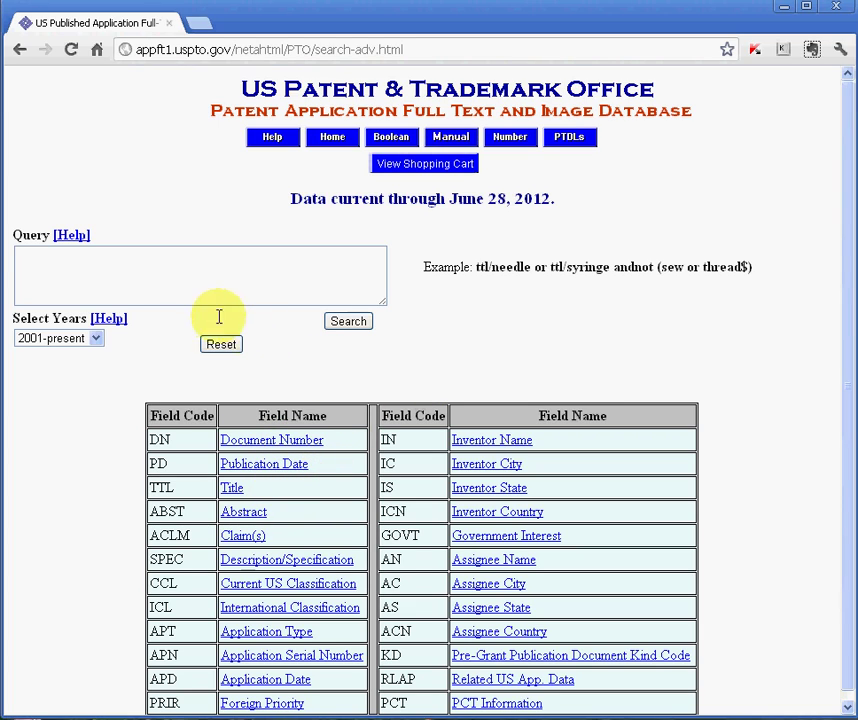
# Enter a query for patent applications with toothbrush in the title: ttl/toothbrush
pyautogui.click(114, 258)
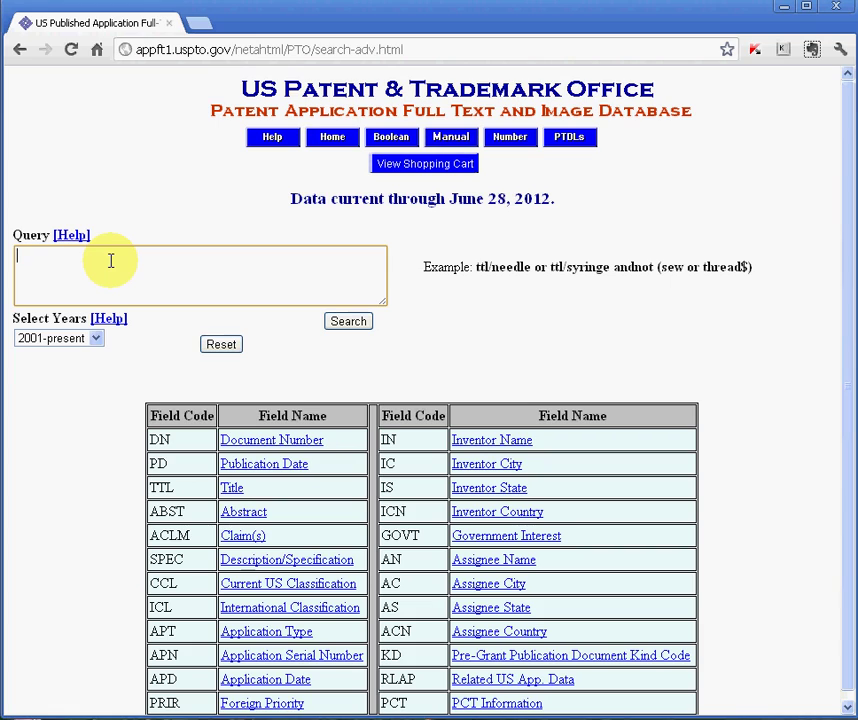
pyautogui.write('ttl/toothbrush')
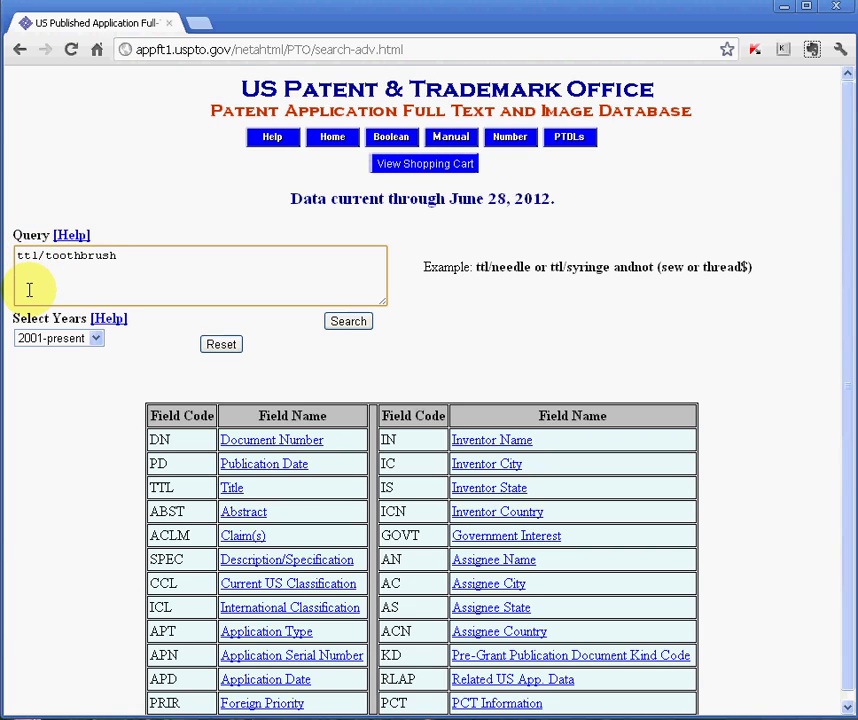
# Change the toothbrush term's field code to abst so that it targets the abstract
pyautogui.press('BackSpace')
pyautogui.press('BackSpace')
pyautogui.press('BackSpace')
pyautogui.write('abst')
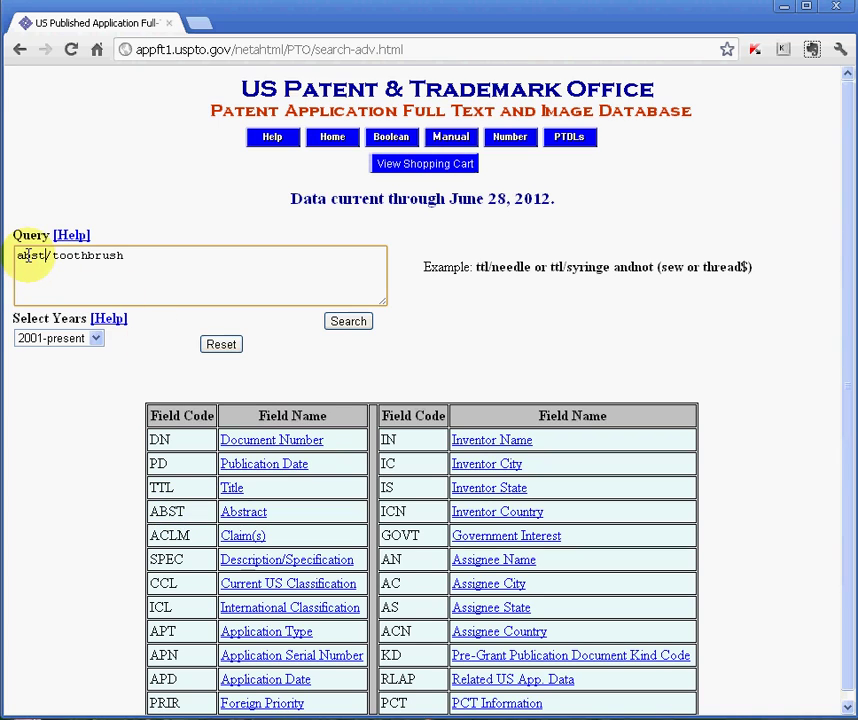
pyautogui.click(155, 252)
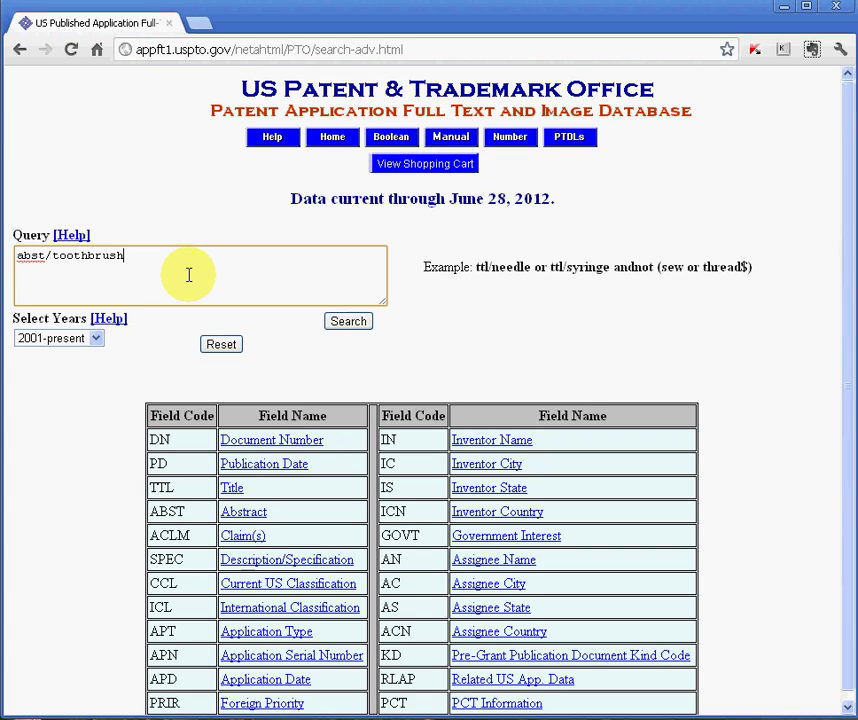
# Restore the toothbrush term's field code to ttl for a title search
pyautogui.click(46, 255)
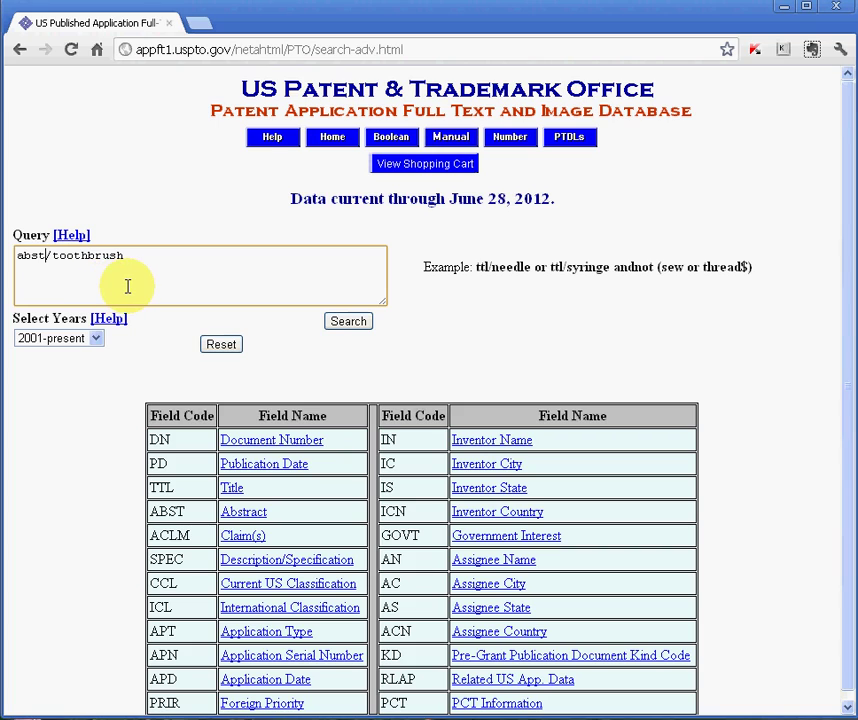
pyautogui.press('BackSpace')
pyautogui.press('BackSpace')
pyautogui.press('BackSpace')
pyautogui.press('BackSpace')
pyautogui.write('tt')
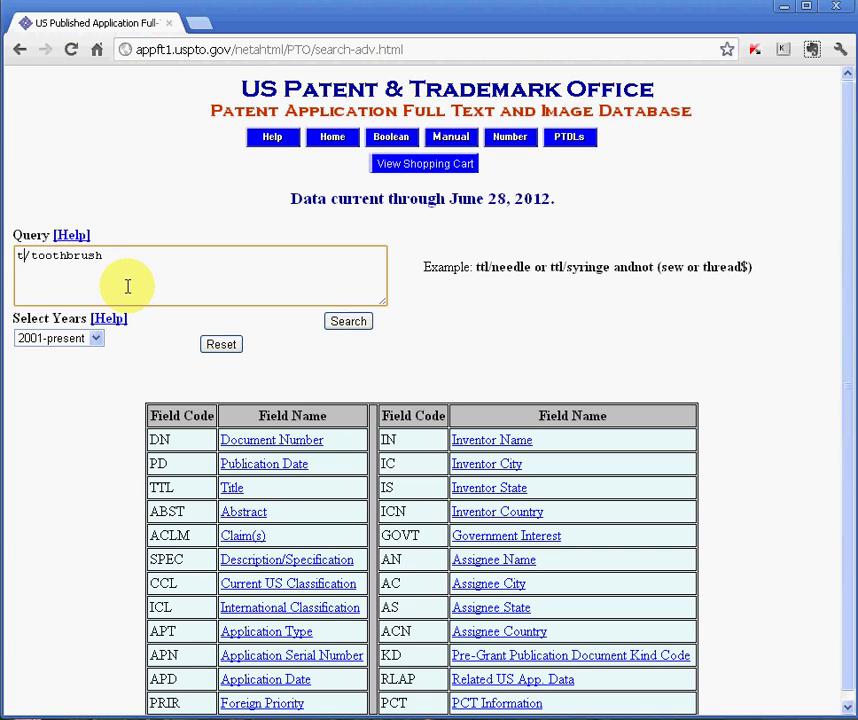
pyautogui.write('l')
# Extend the query with a second title condition, "and ttl/light"
pyautogui.click(134, 255)
pyautogui.write('and ')
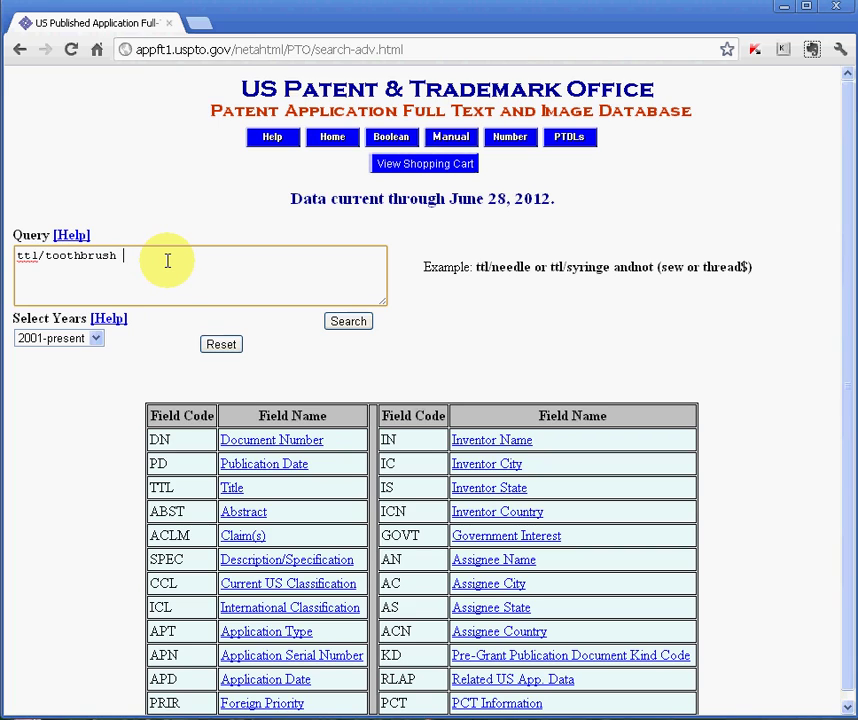
pyautogui.write('ttl/light')
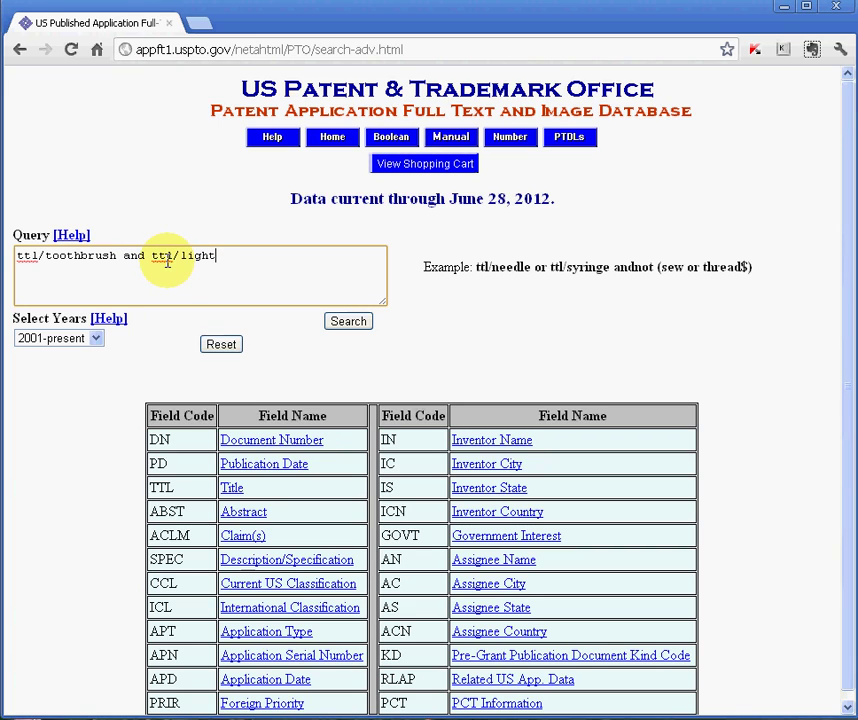
# Replace the word light with LED in the second title condition and run the search
pyautogui.press('BackSpace')
pyautogui.press('BackSpace')
pyautogui.press('BackSpace')
pyautogui.press('BackSpace')
pyautogui.press('BackSpace')
pyautogui.write('LED')
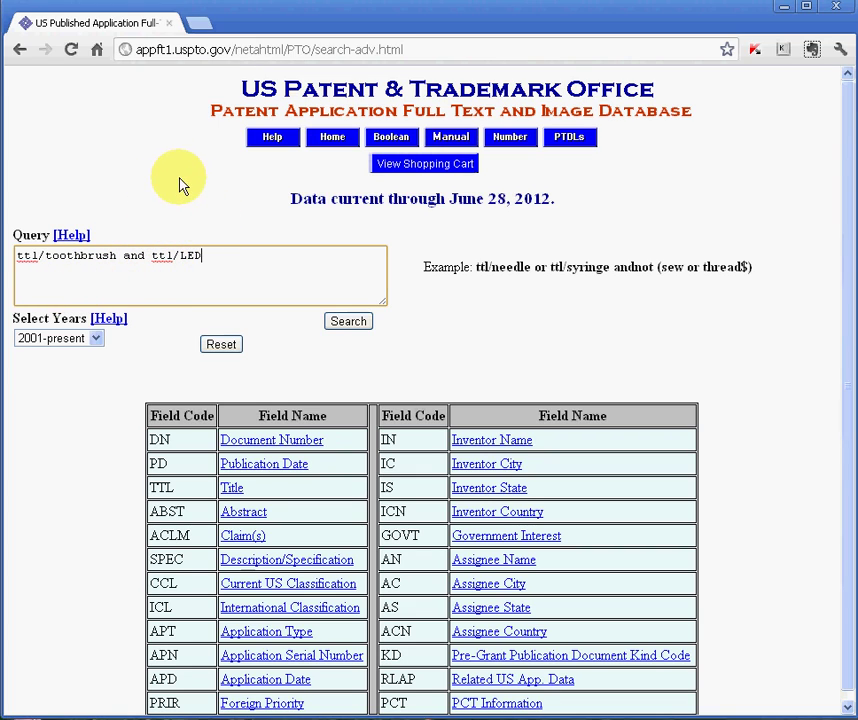
pyautogui.click(347, 322)
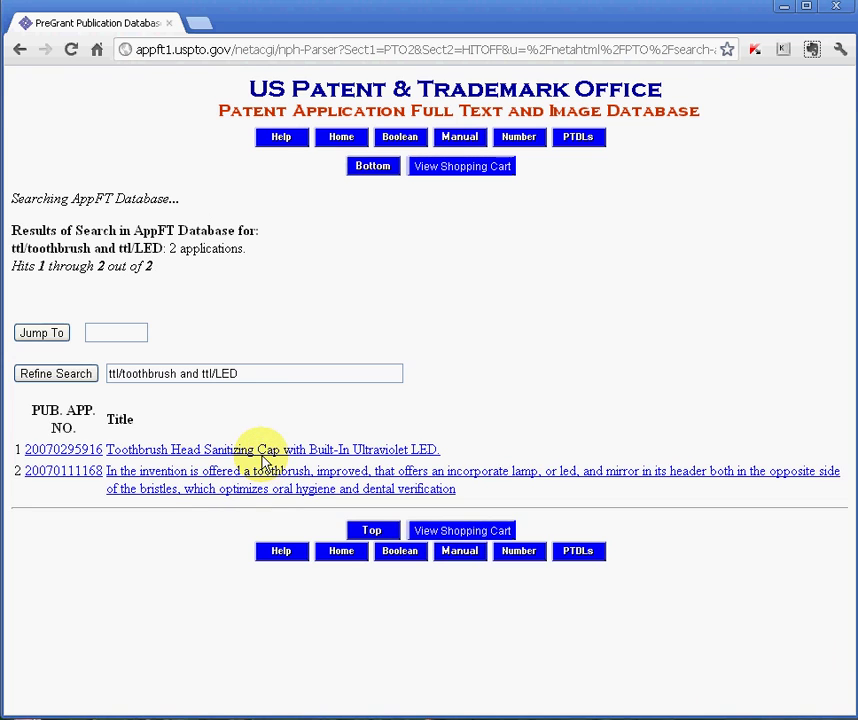
# Return to the query form, change the LED term's field code to abst, and run the search
pyautogui.click(21, 50)
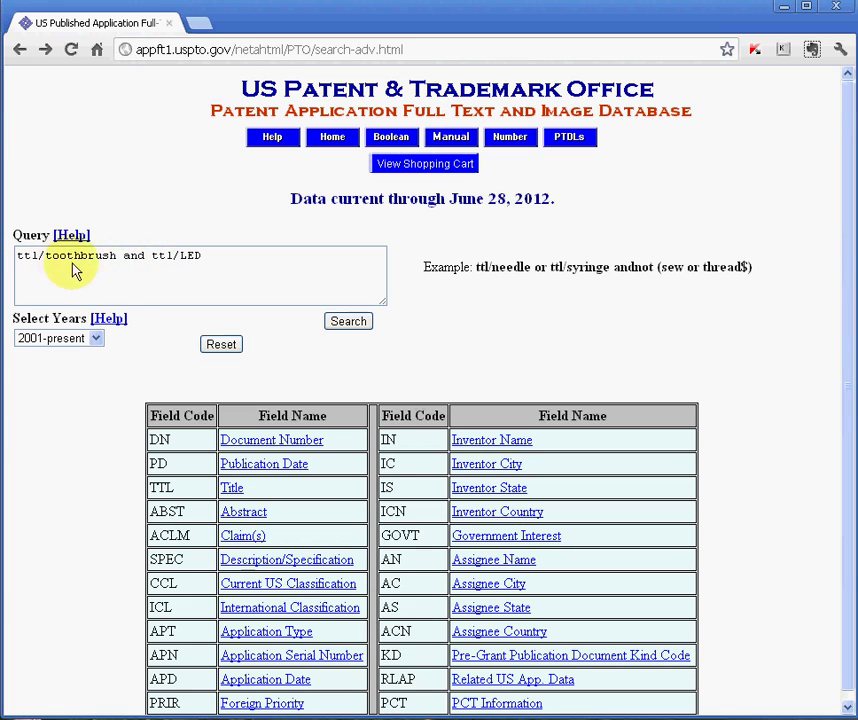
pyautogui.click(172, 257)
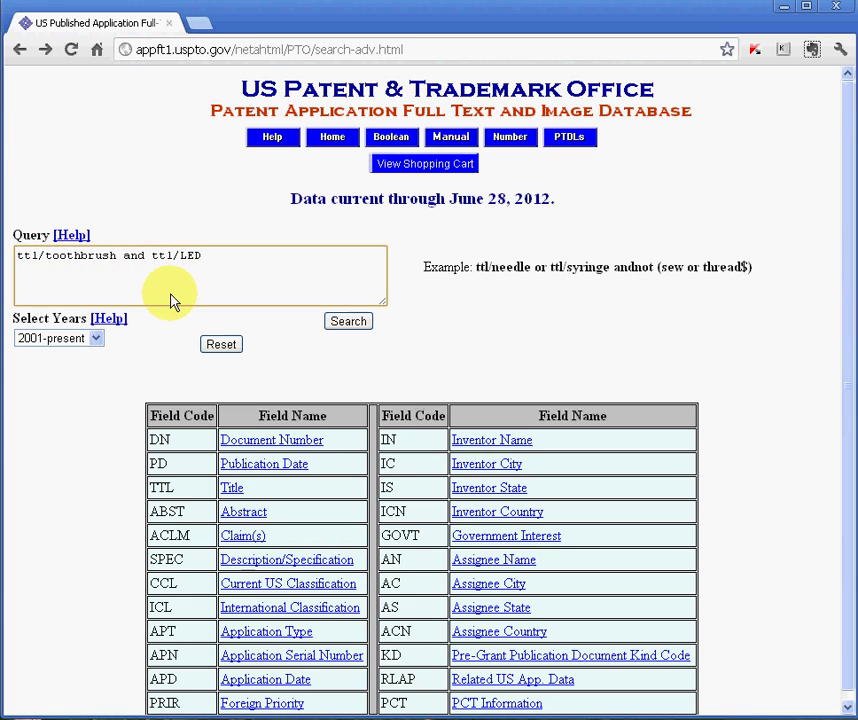
pyautogui.press('BackSpace')
pyautogui.press('BackSpace')
pyautogui.press('BackSpace')
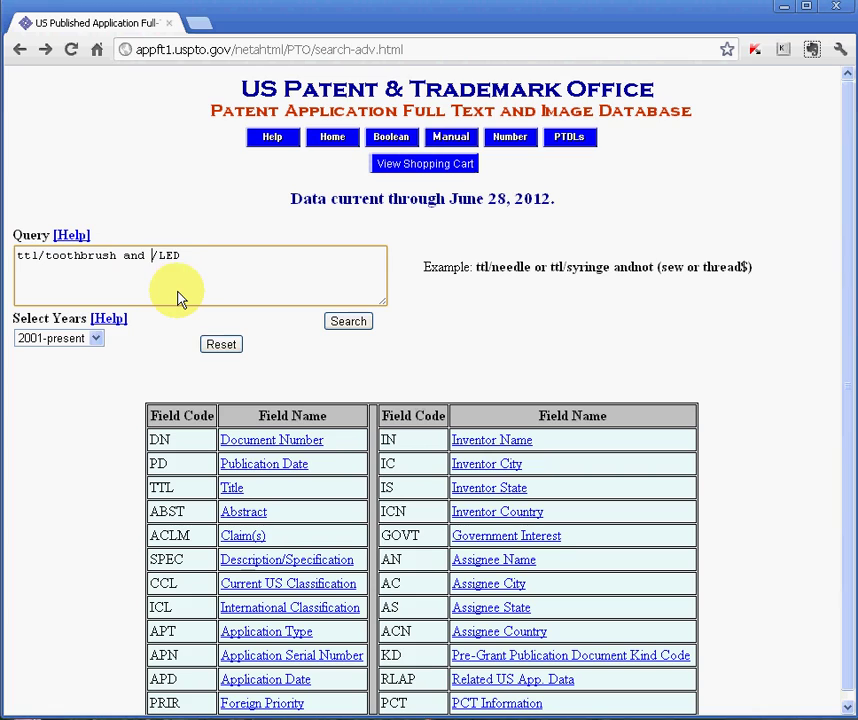
pyautogui.write('abst')
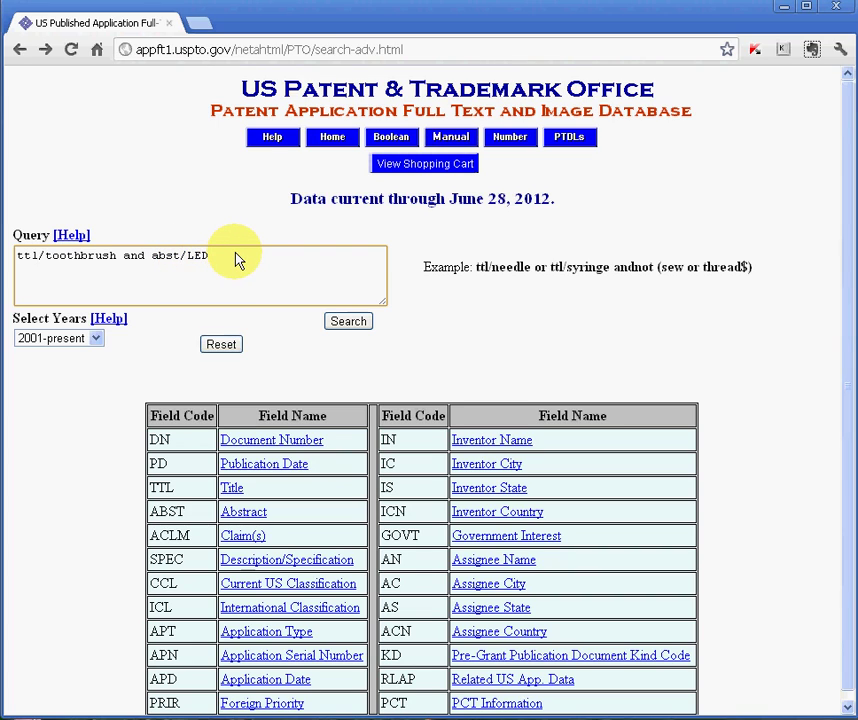
pyautogui.click(181, 256)
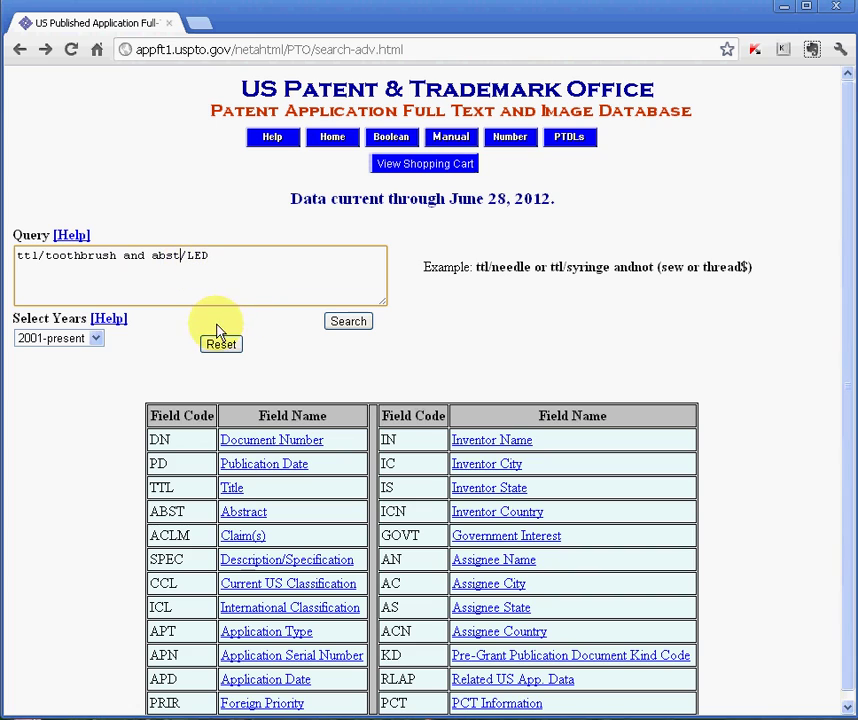
pyautogui.click(346, 322)
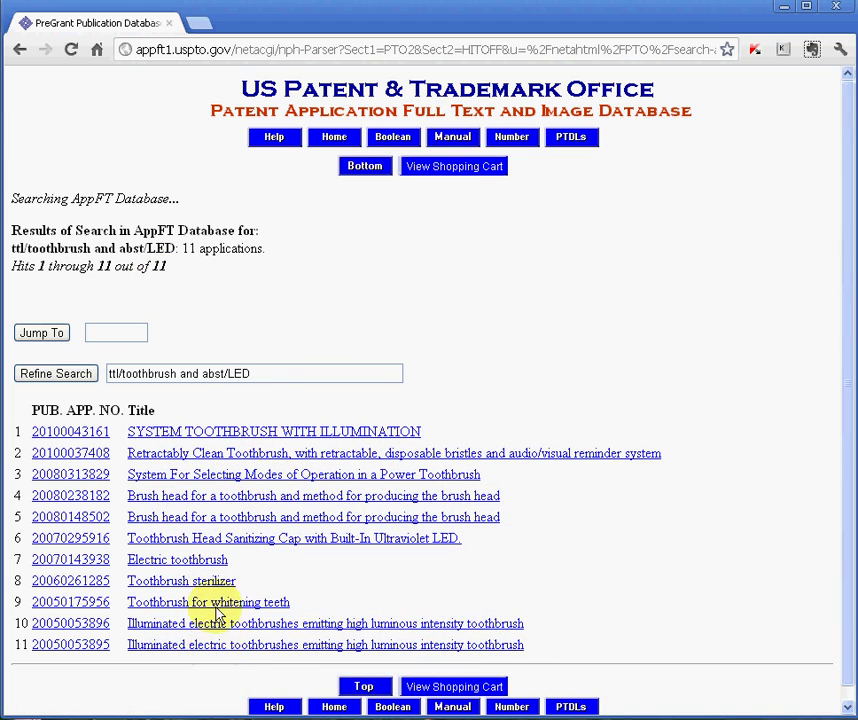
# Return to the query form, change the toothbrush term's field code to abst as well, and run the search
pyautogui.click(21, 54)
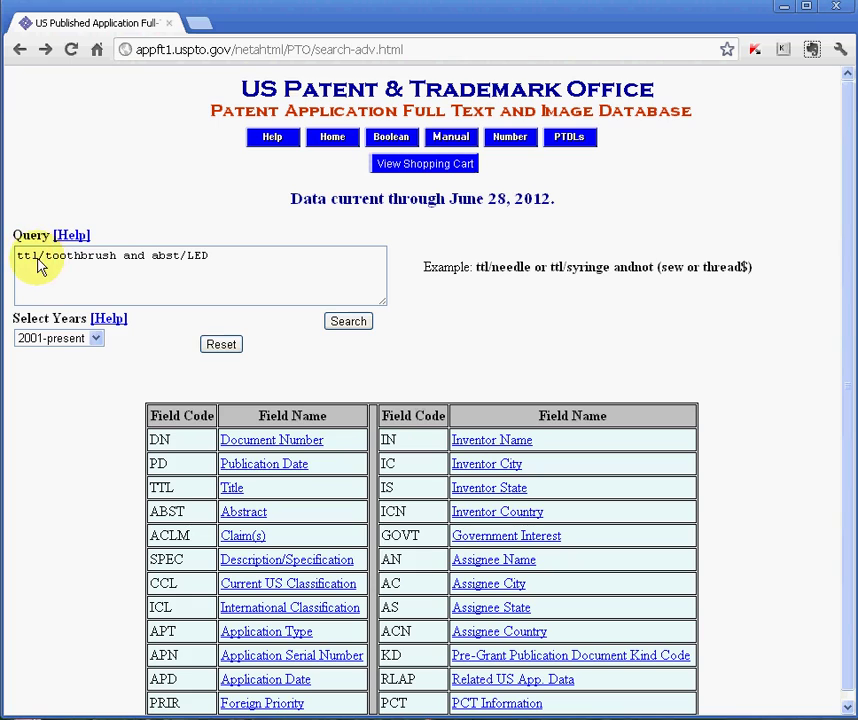
pyautogui.click(39, 260)
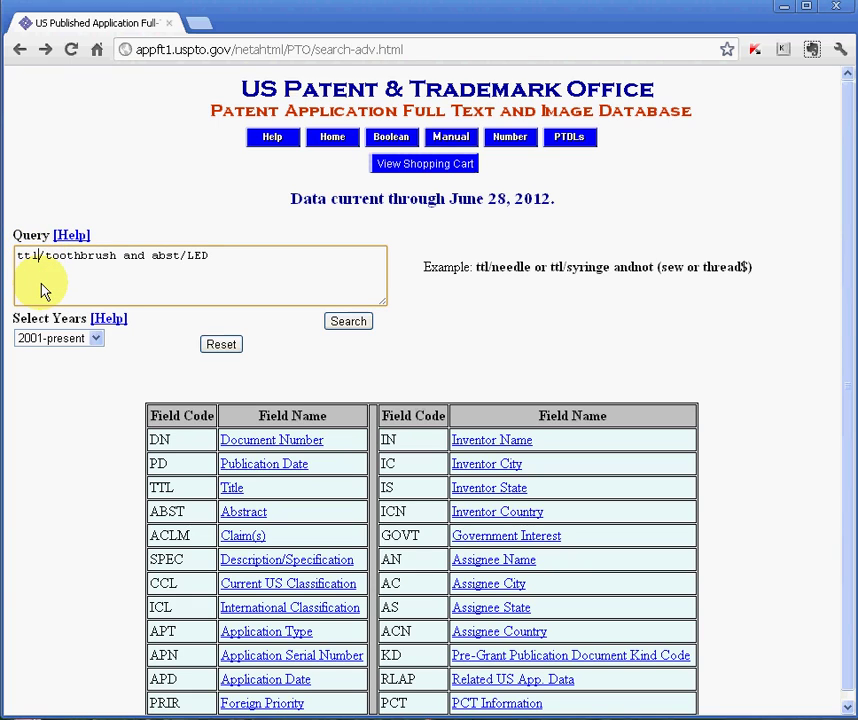
pyautogui.press('BackSpace')
pyautogui.press('BackSpace')
pyautogui.press('BackSpace')
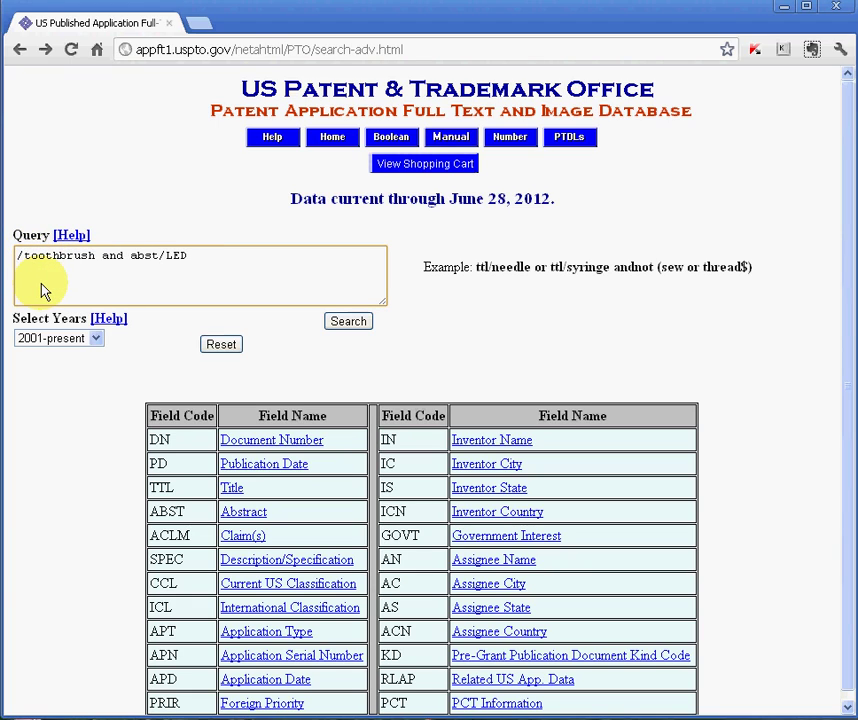
pyautogui.write('abst')
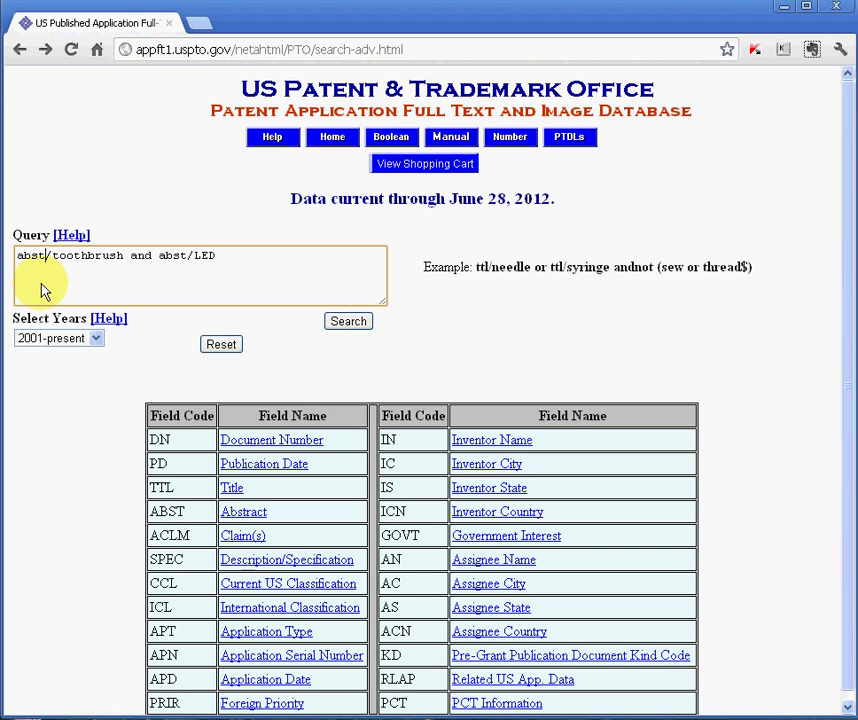
pyautogui.click(348, 324)
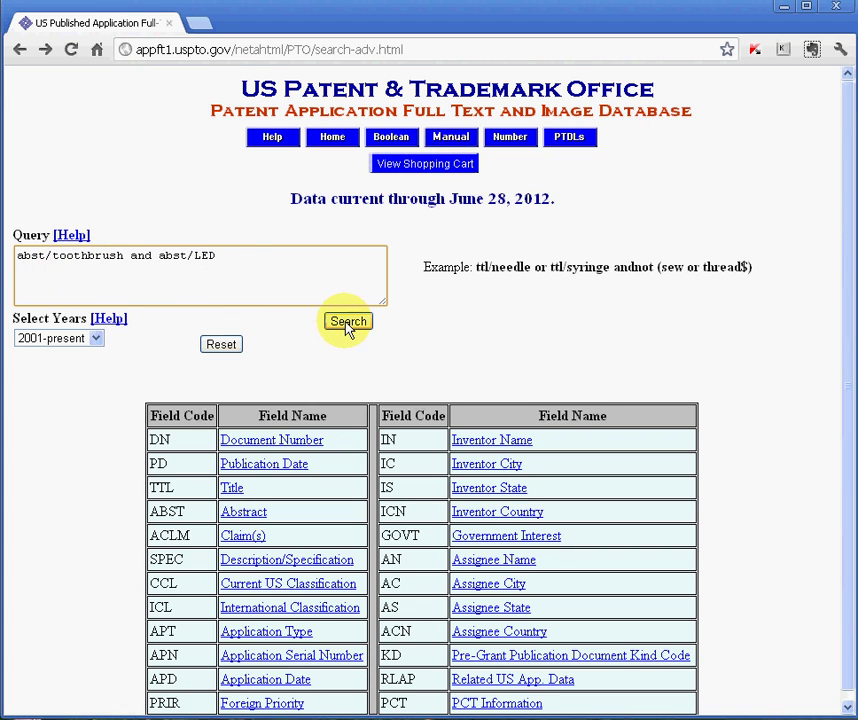